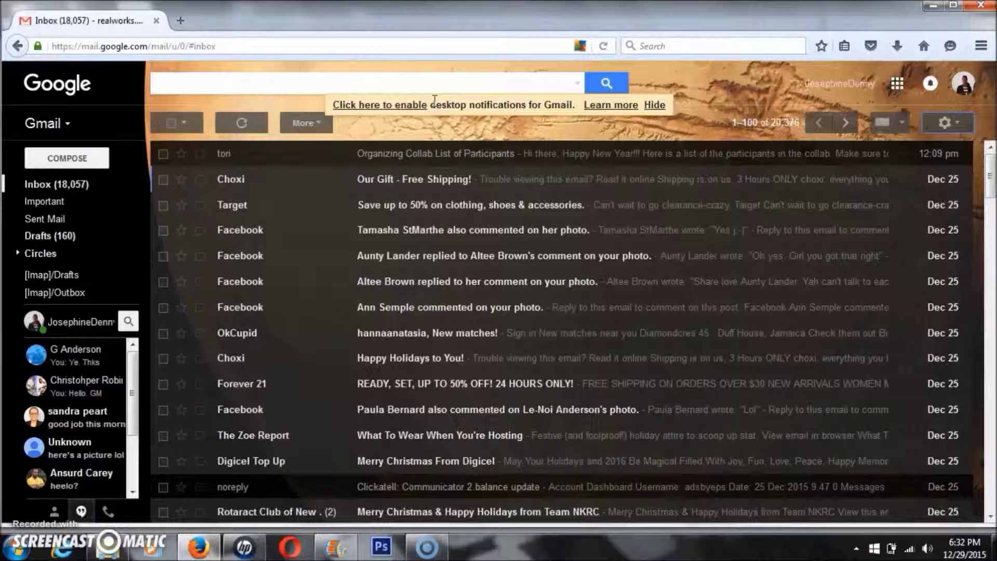
Step: Open and close the keyboard input languages list and the message sort order options
{"action": "left_click", "coordinate": [904, 123]}
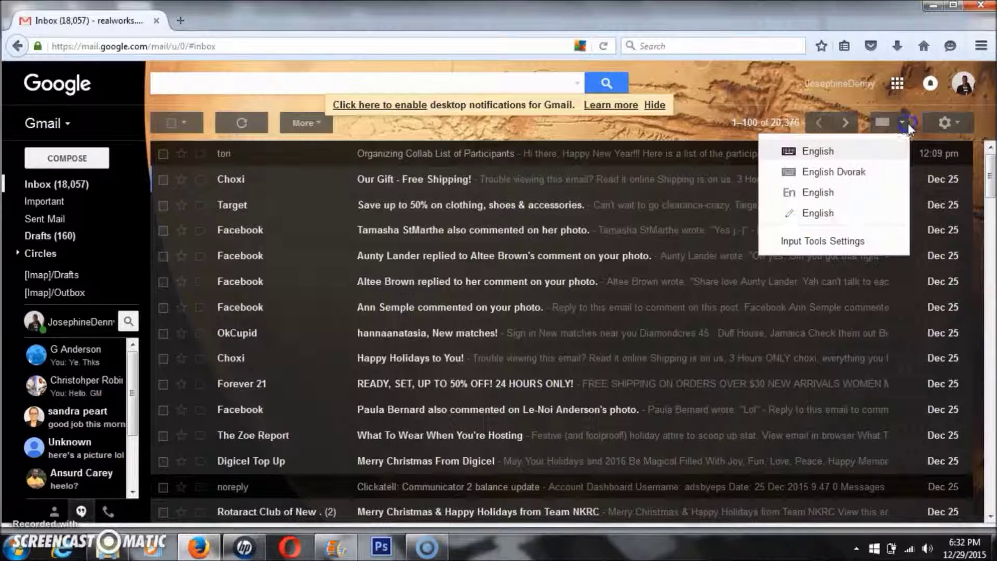
{"action": "left_click", "coordinate": [786, 96]}
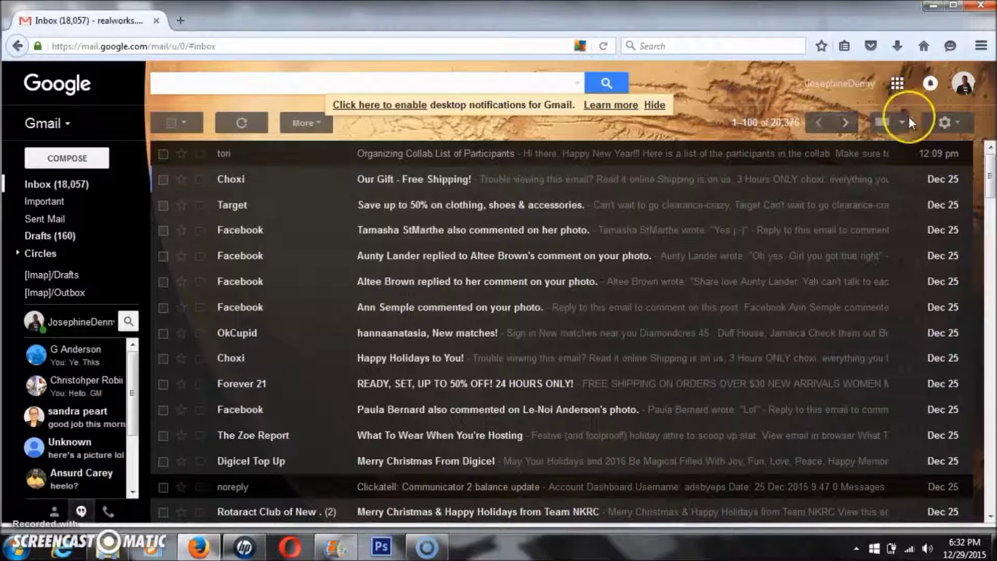
{"action": "left_click", "coordinate": [749, 123]}
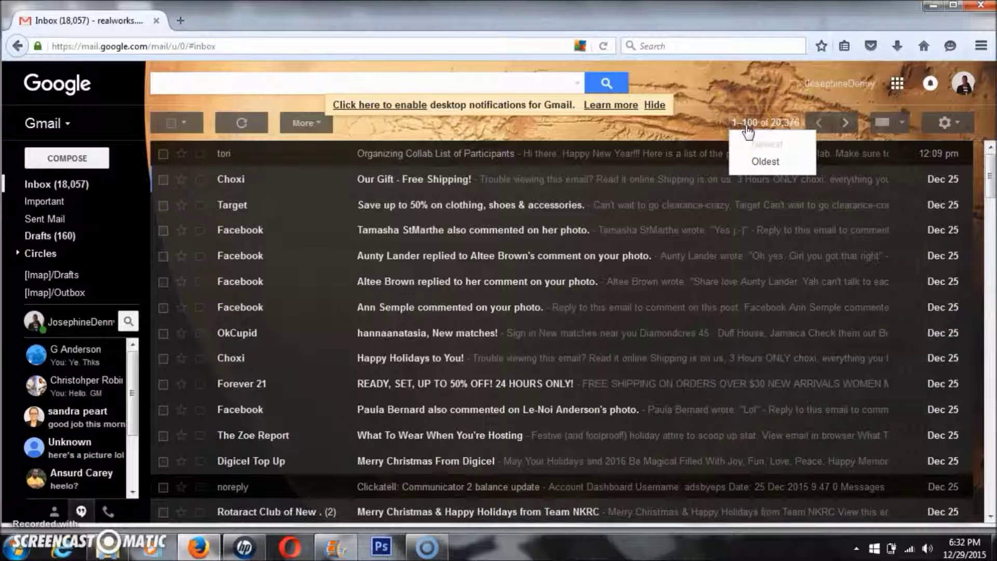
{"action": "left_click", "coordinate": [834, 125]}
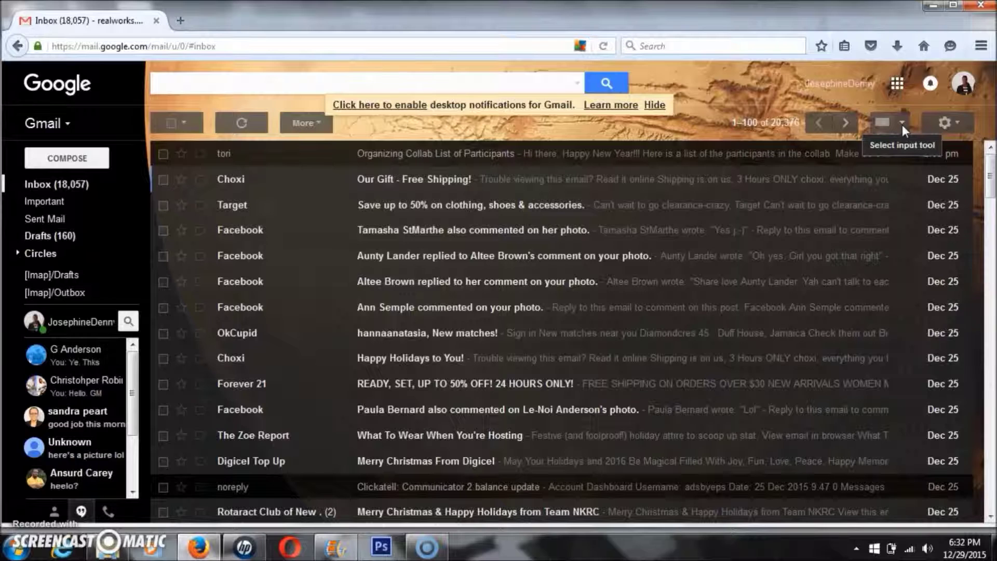
{"action": "left_click", "coordinate": [902, 125]}
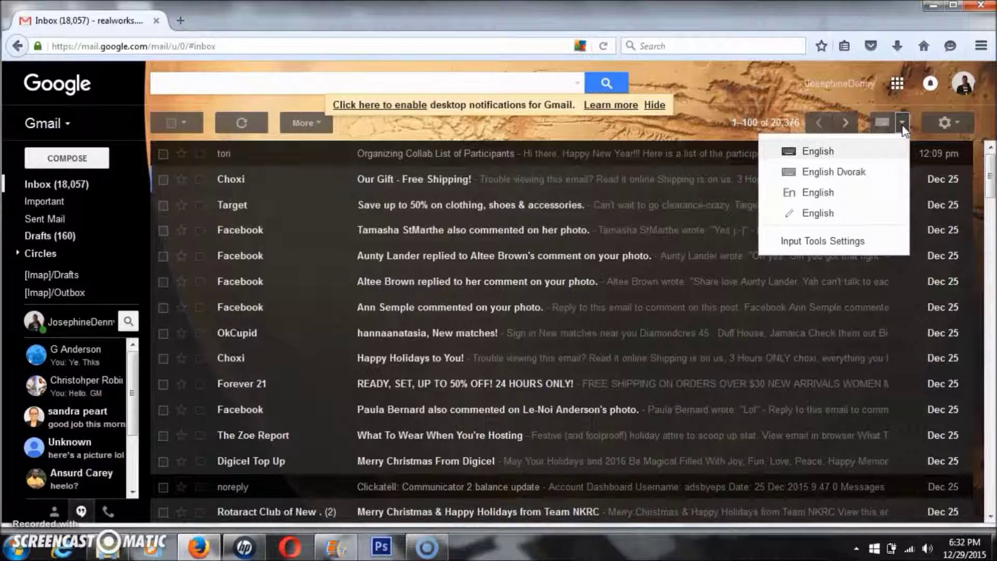
{"action": "left_click", "coordinate": [902, 125]}
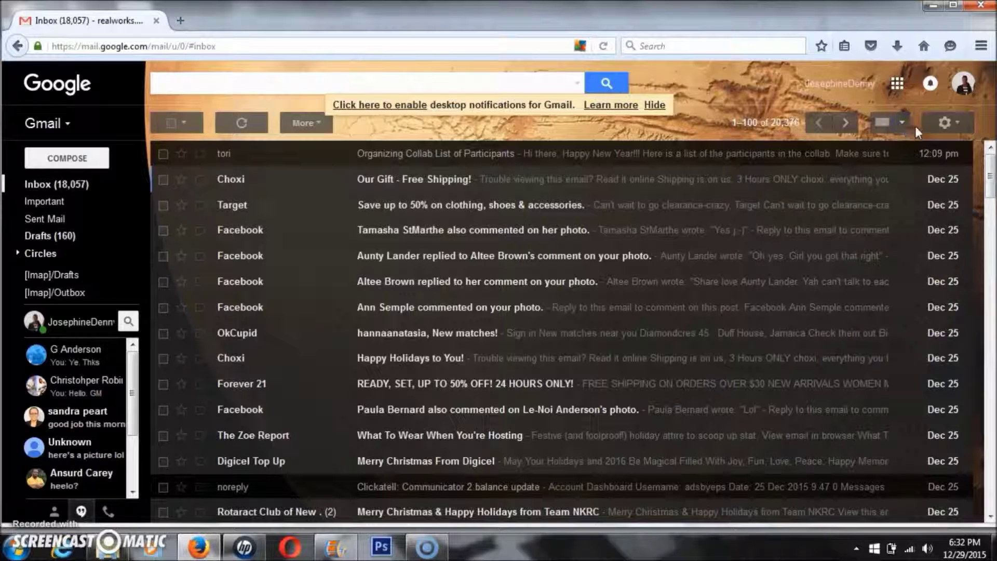
Step: Open Configure inbox from the Settings menu and enable the Social tab
{"action": "left_click", "coordinate": [960, 126]}
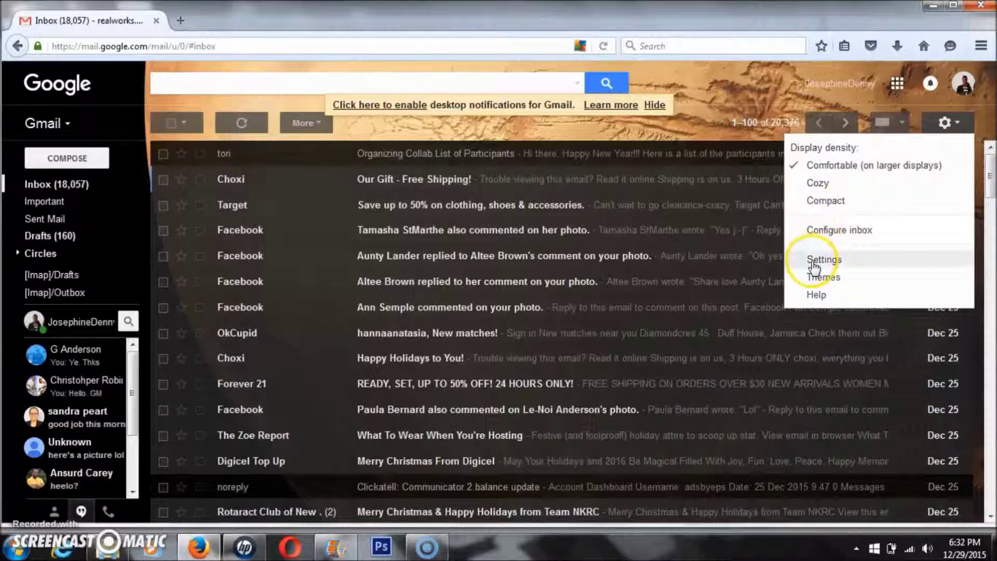
{"action": "left_click", "coordinate": [841, 234]}
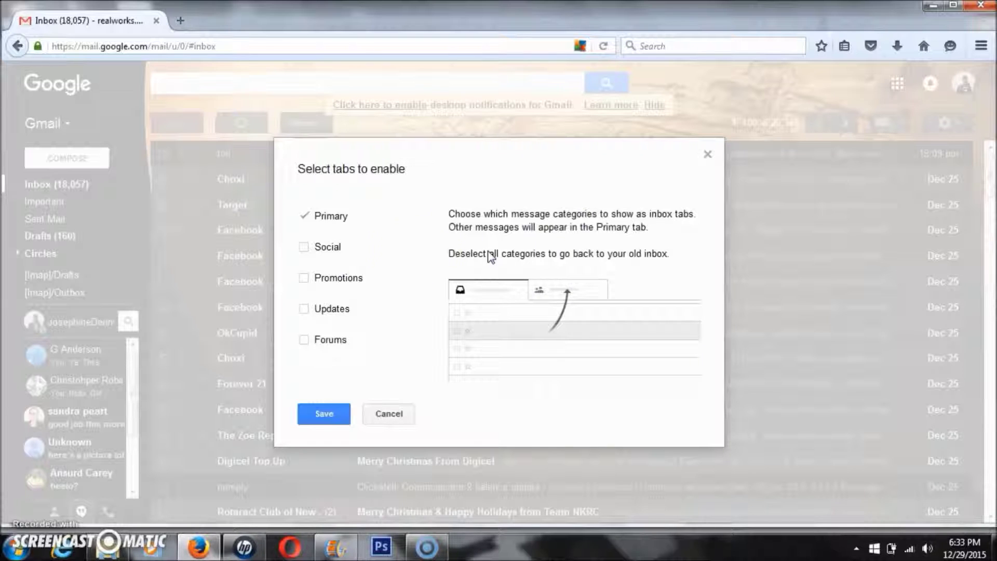
{"action": "left_click", "coordinate": [304, 248]}
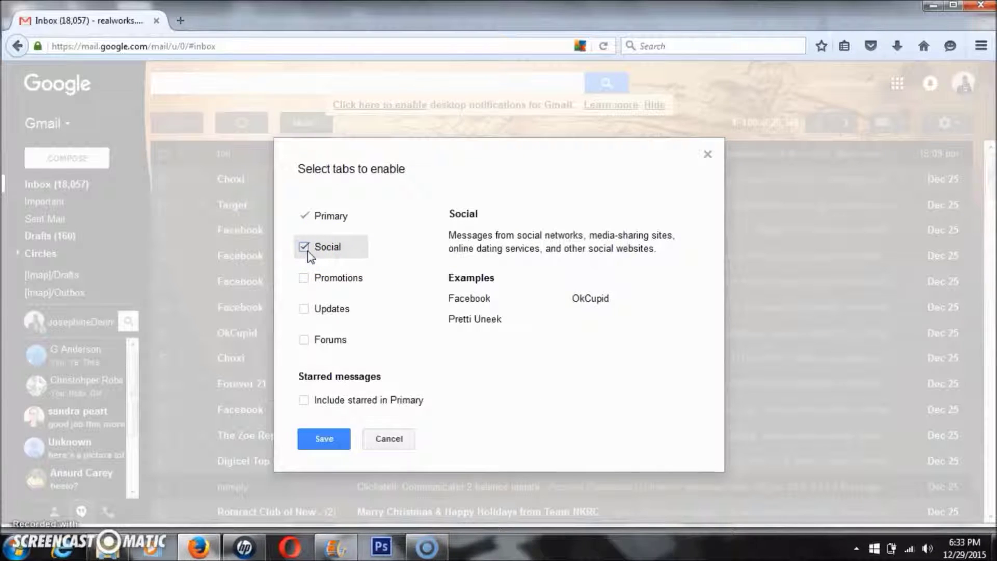
Step: Enable Promotions, Updates and Forums, keep starred messages out of Primary, and save
{"action": "left_click", "coordinate": [304, 279]}
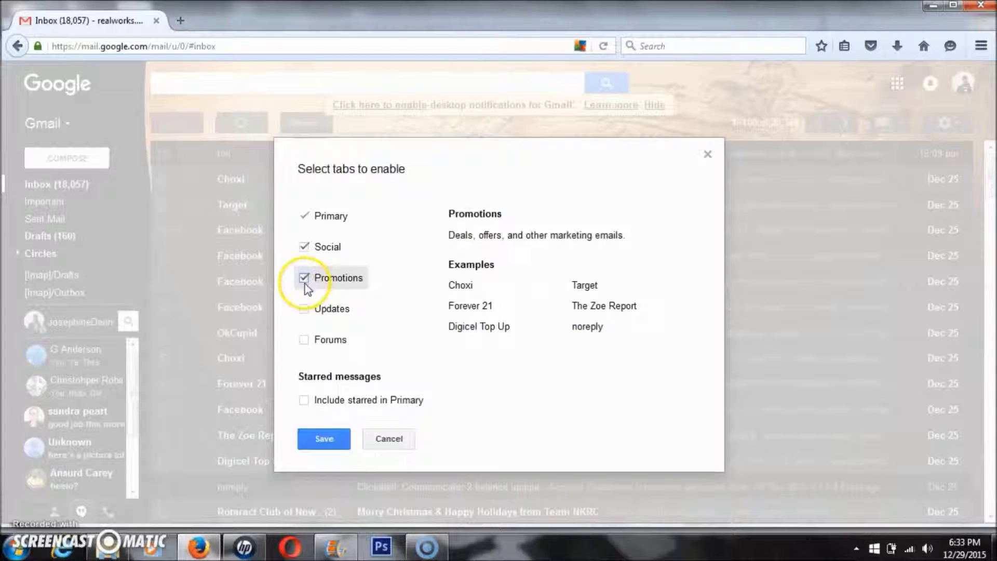
{"action": "left_click", "coordinate": [305, 310]}
{"action": "left_click", "coordinate": [304, 344]}
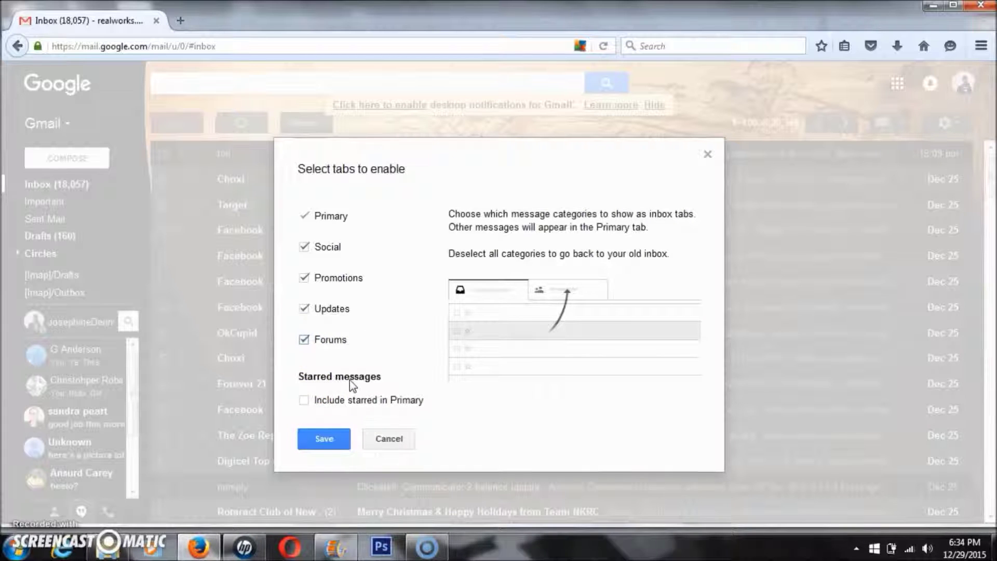
{"action": "left_click", "coordinate": [305, 404]}
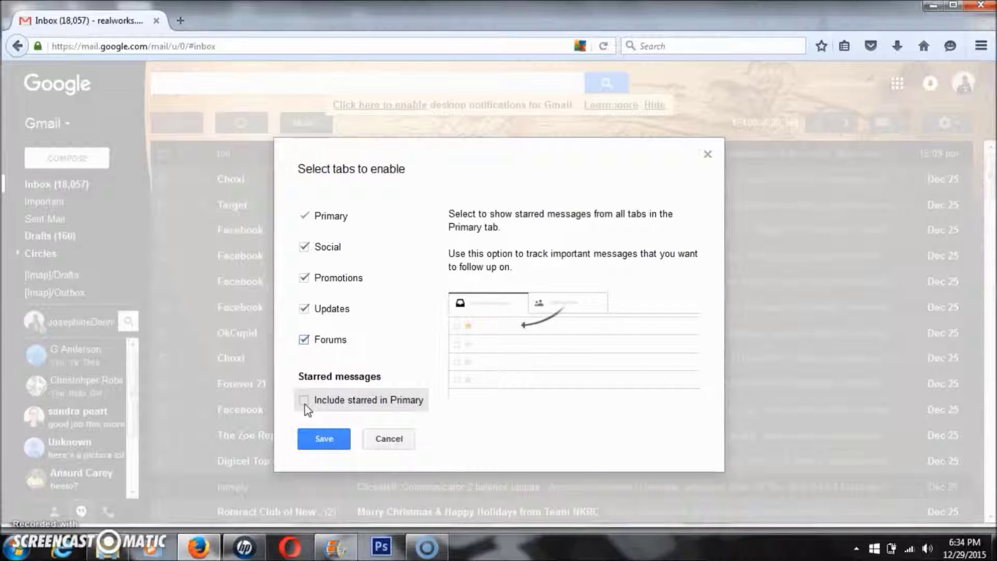
{"action": "left_click", "coordinate": [374, 350]}
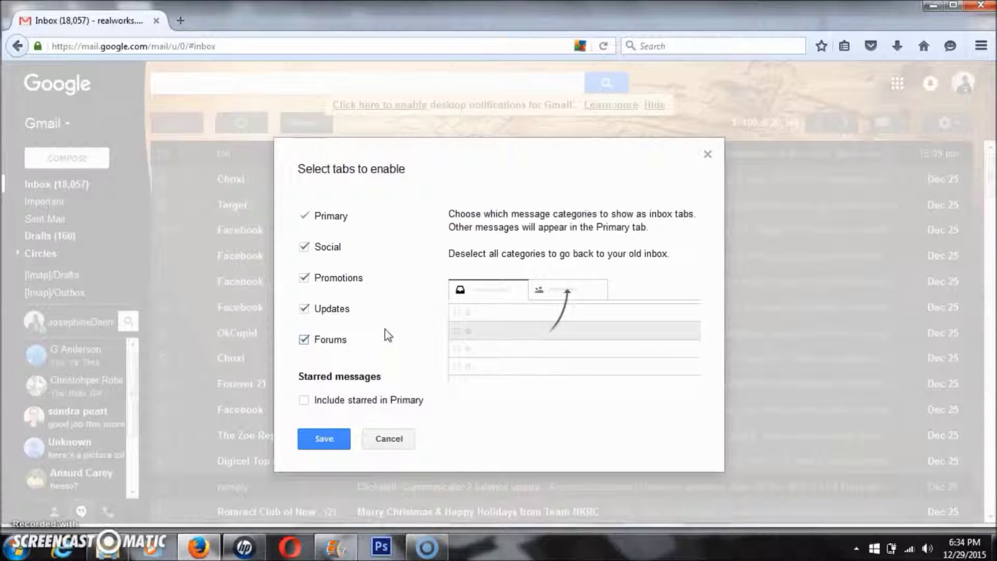
{"action": "left_click", "coordinate": [322, 437]}
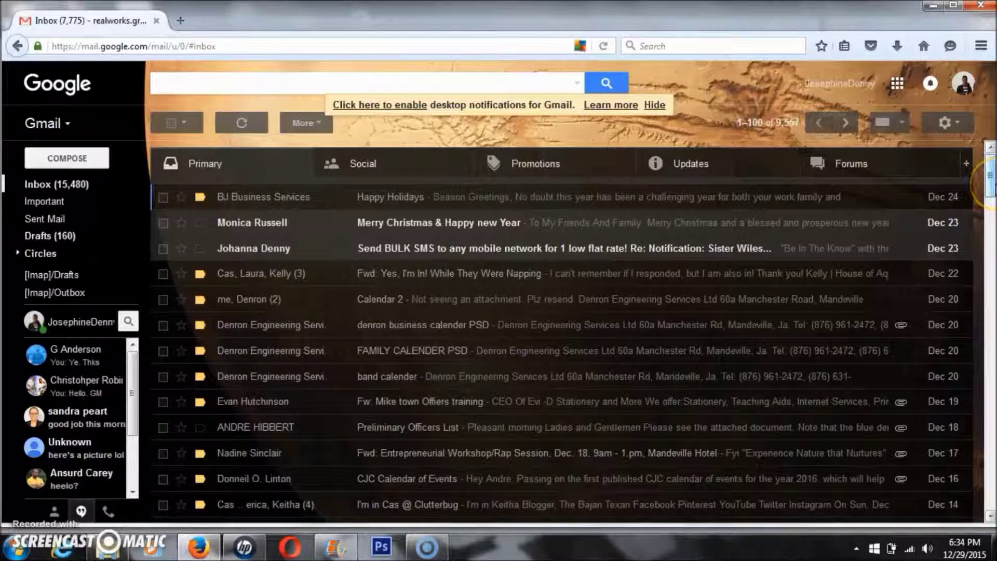
{"action": "mouse_move", "coordinate": [988, 181]}
{"action": "left_mouse_down"}
{"action": "mouse_move", "coordinate": [989, 243]}
{"action": "mouse_move", "coordinate": [989, 167]}
{"action": "left_mouse_up"}
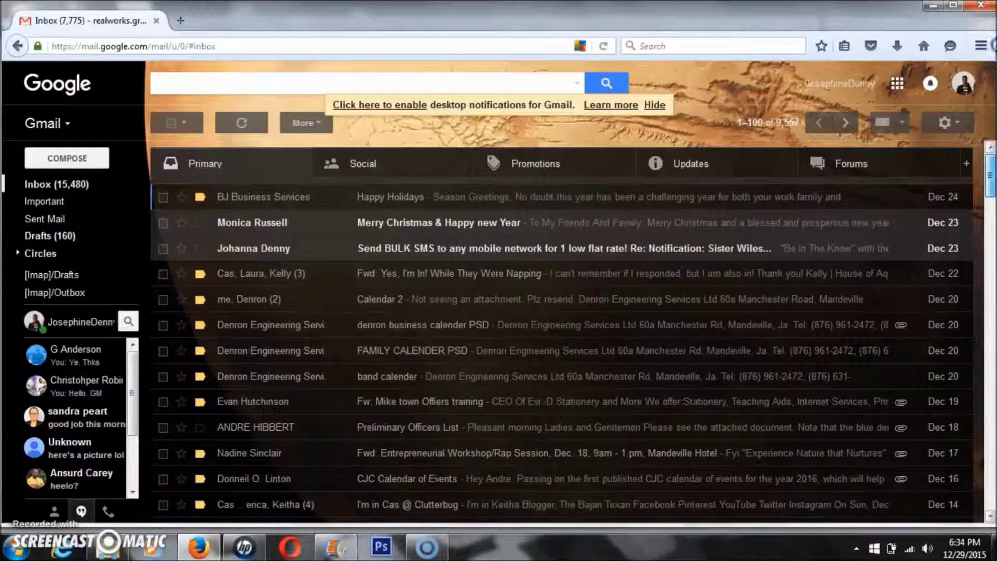
Step: Review the Social, Promotions, Updates and Forums emails, then return to Primary
{"action": "left_click", "coordinate": [399, 169]}
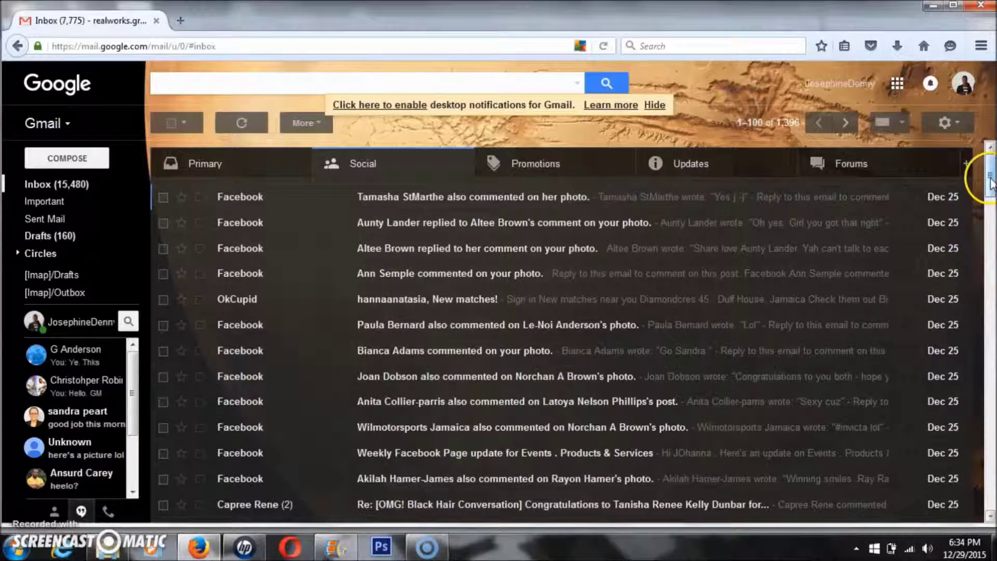
{"action": "left_click_drag", "start_coordinate": [989, 181], "coordinate": [989, 168]}
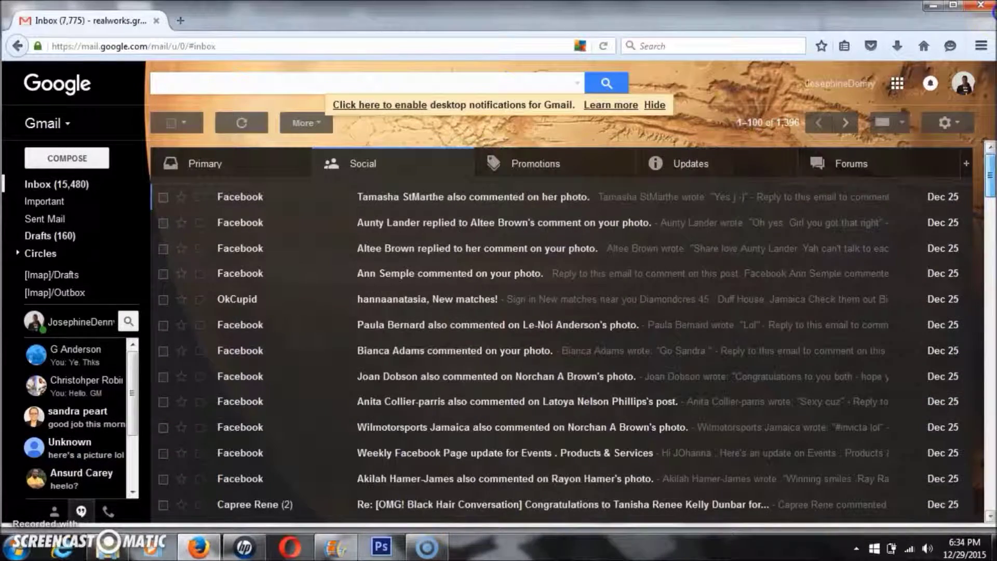
{"action": "left_click", "coordinate": [562, 165]}
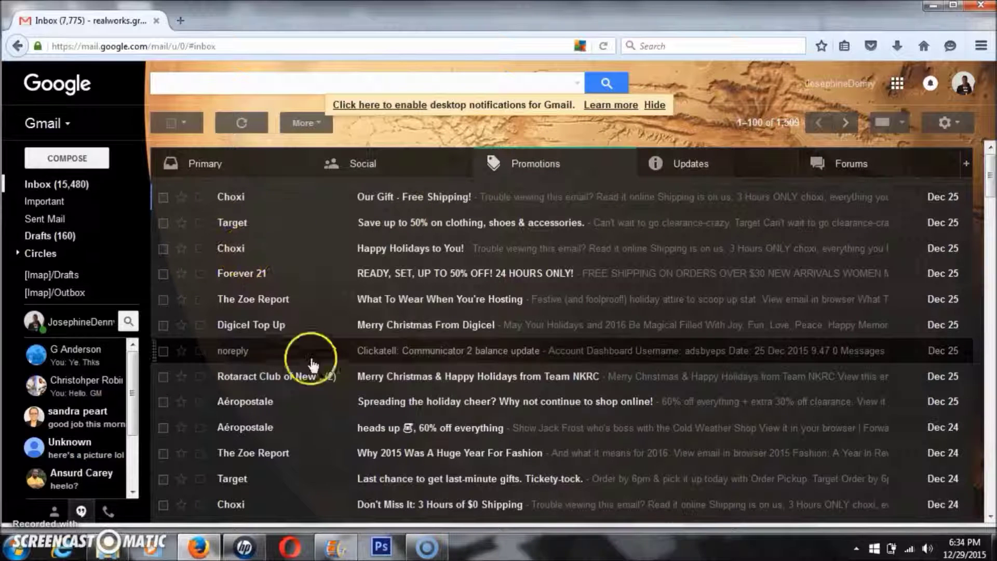
{"action": "left_click", "coordinate": [724, 161]}
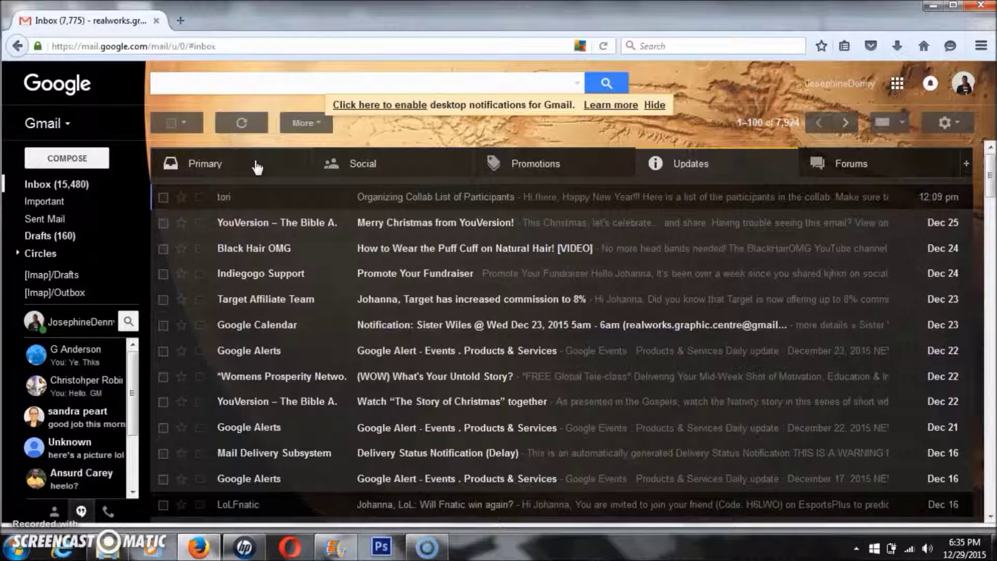
{"action": "left_click", "coordinate": [860, 166]}
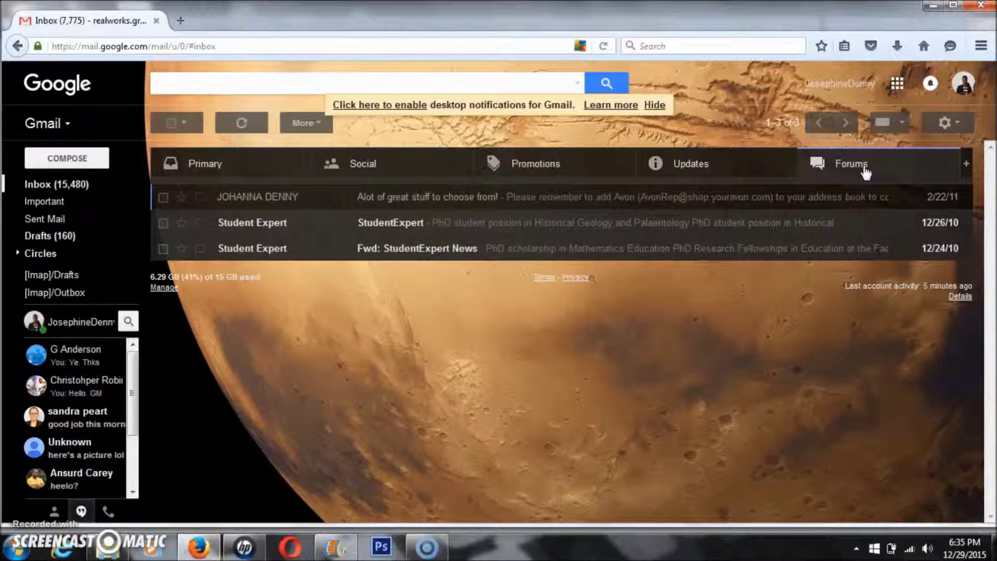
{"action": "left_click", "coordinate": [273, 165]}
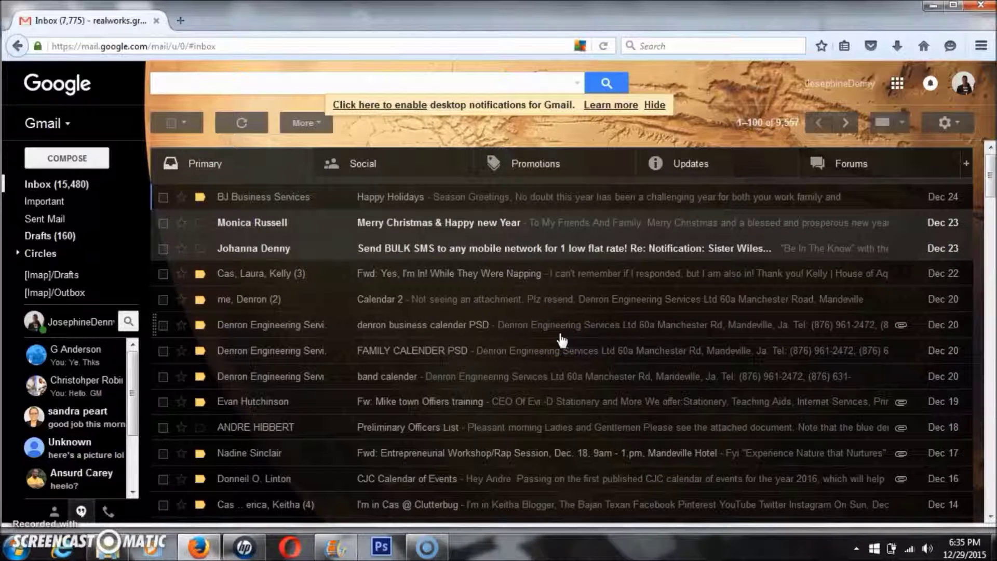
Step: Interact with the December messages listed in the Primary tab
{"action": "left_click", "coordinate": [322, 223]}
{"action": "left_click", "coordinate": [216, 185]}
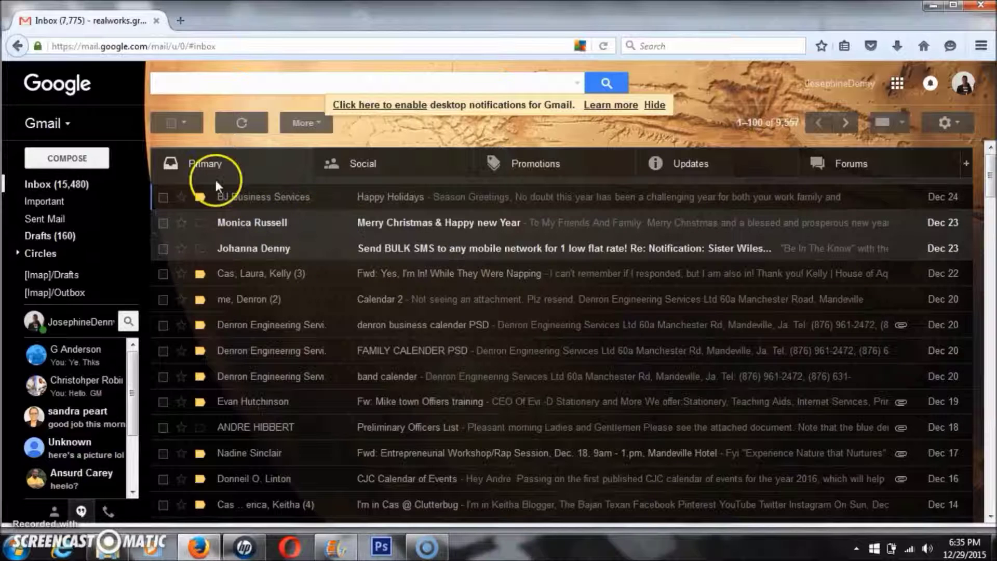